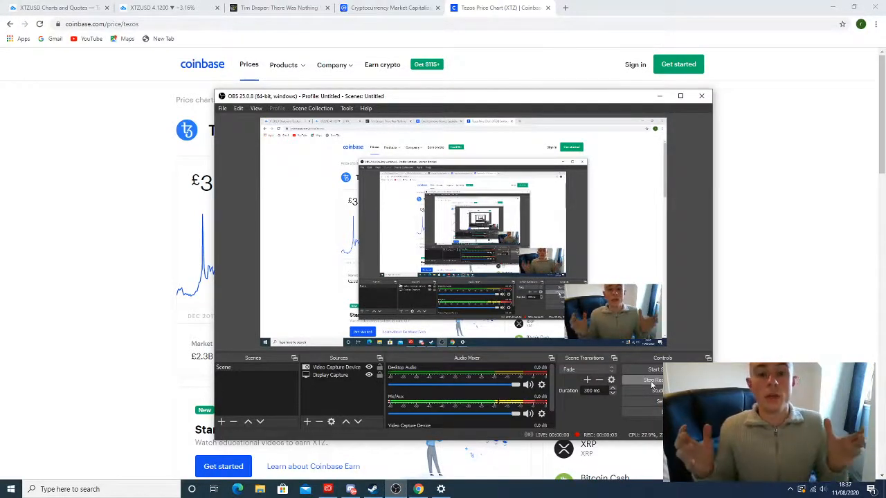
Step: Minimize the OBS window so Coinbase's Tezos price page at £3.10 is fully visible
left_click(738, 216)
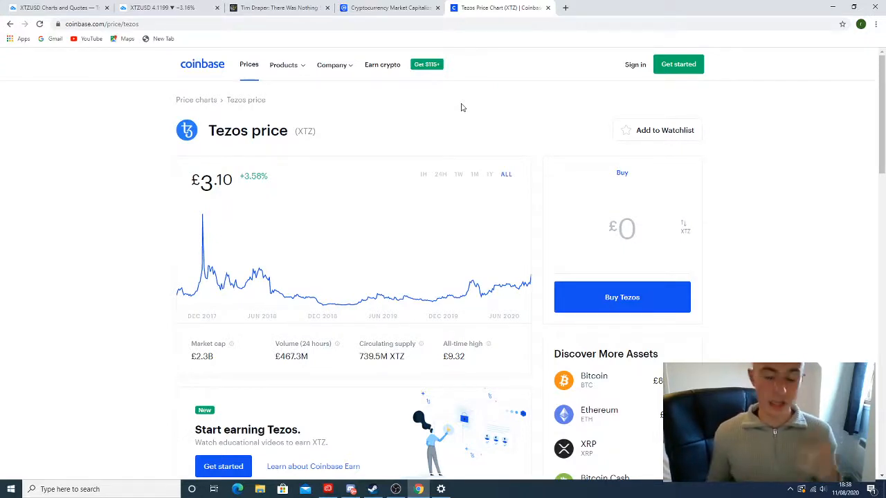
Step: Switch to the CoinMarketCap rankings showing Tezos at rank 12, up 3.54%
left_click(388, 7)
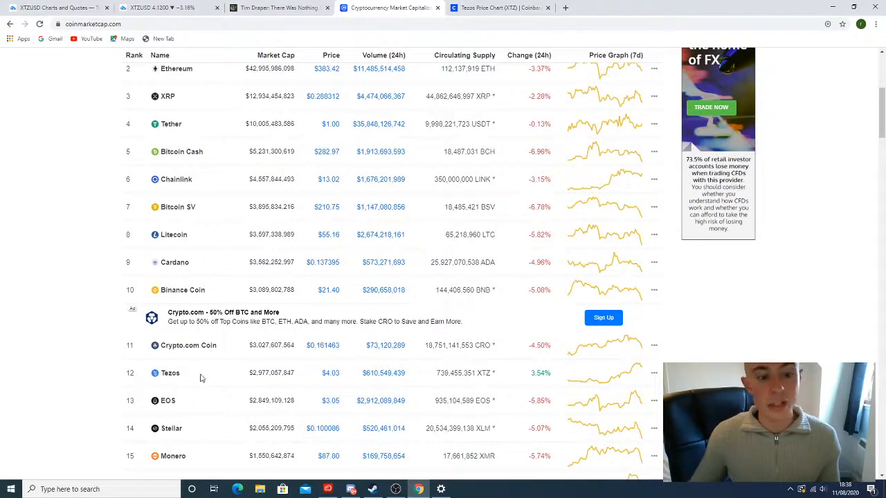
scroll(225, 390, "down", 1)
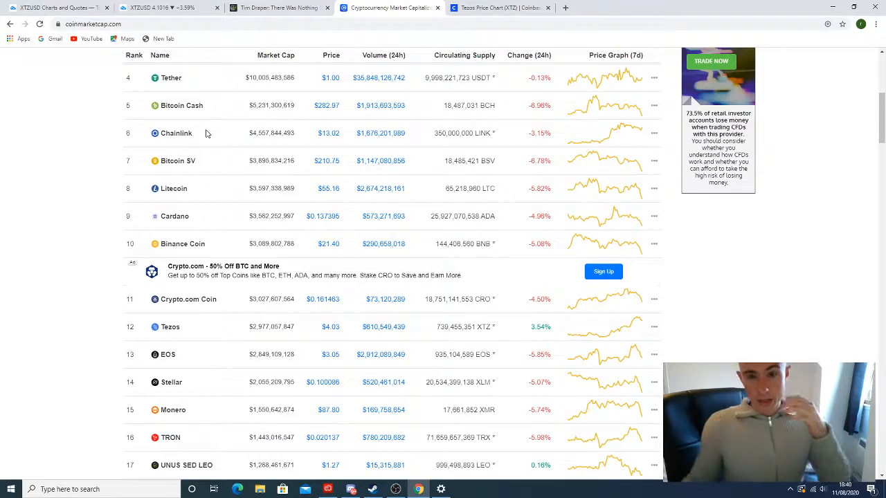
left_click(478, 7)
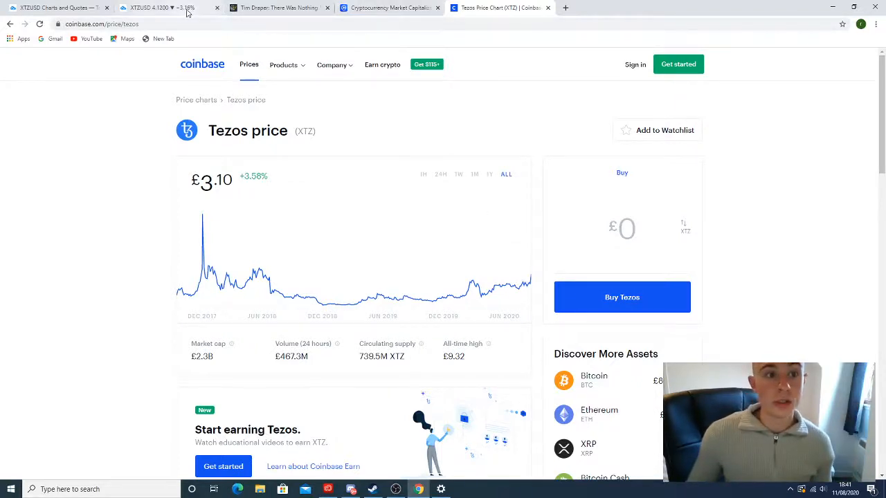
left_click(387, 8)
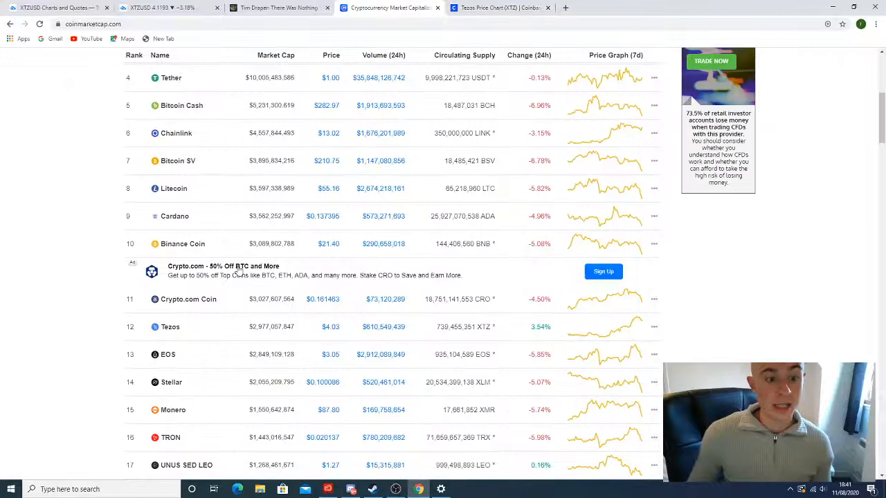
Step: Show the XTZ/USD vs LINKUSD chart with the competition advert and ad-free prompt dismissed
left_click(166, 8)
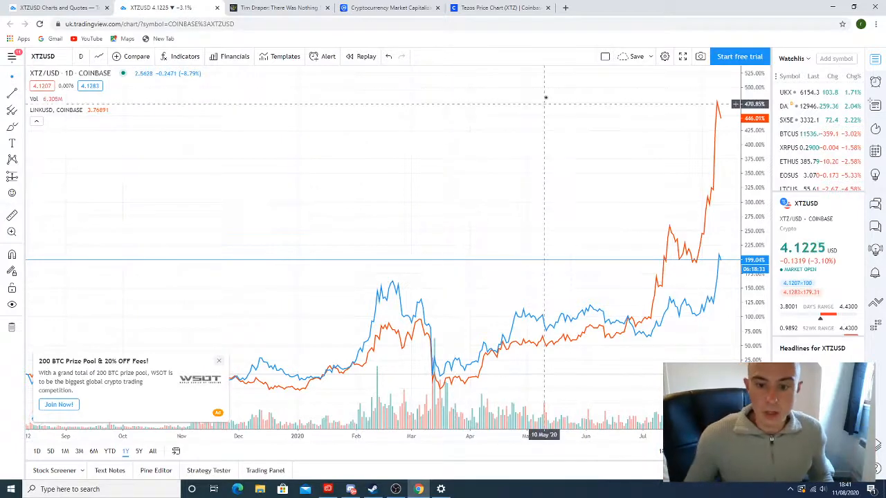
left_click(218, 365)
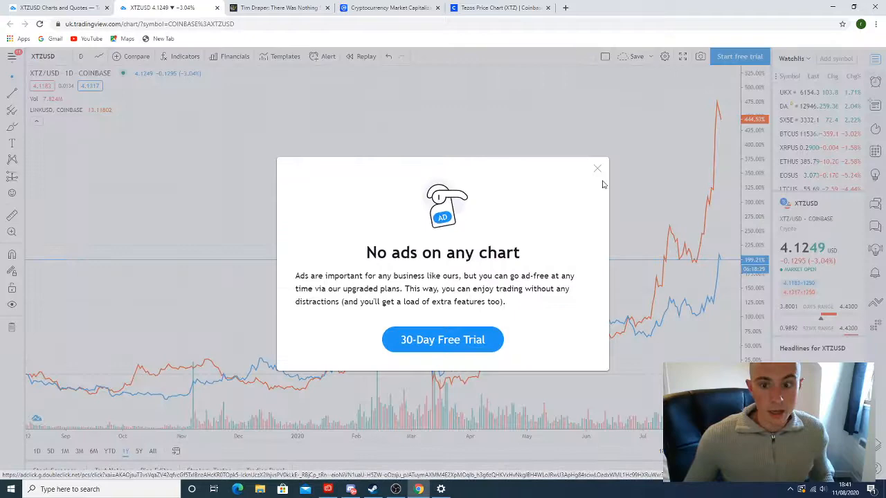
left_click(600, 171)
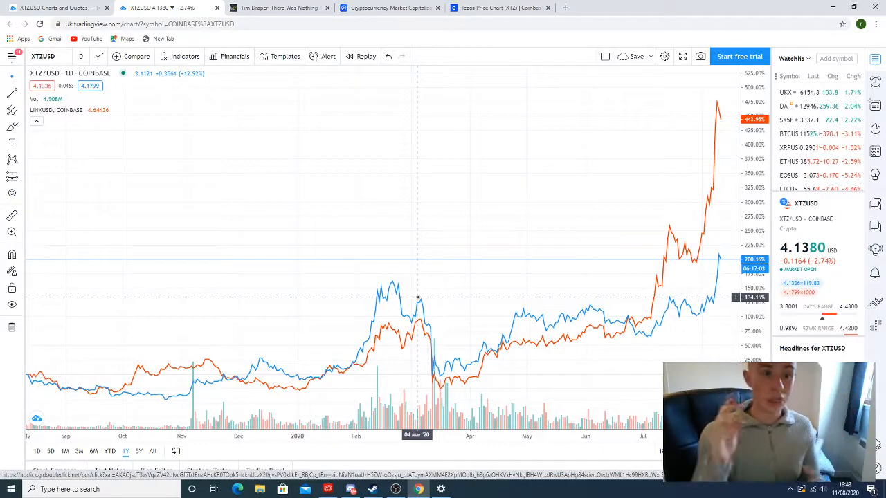
Step: Glance at the XTZUSD overview and comparison chart, then land on the CoinMarketCap rankings
left_click(59, 8)
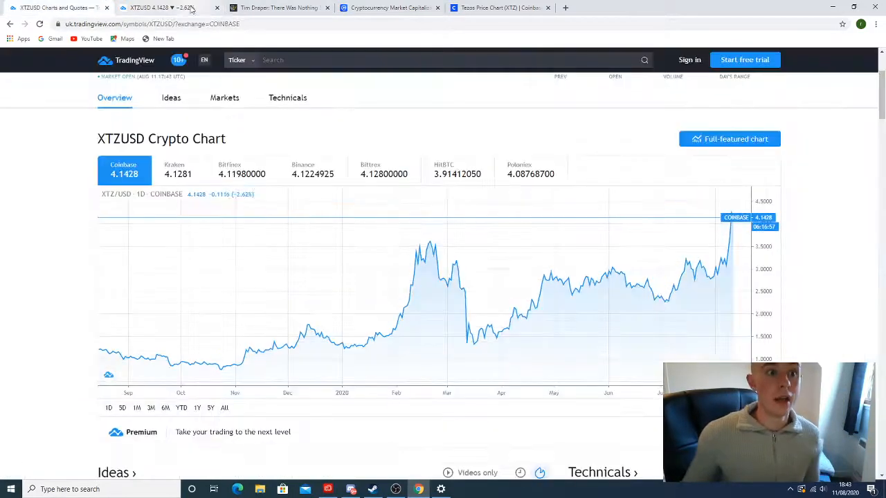
left_click(166, 8)
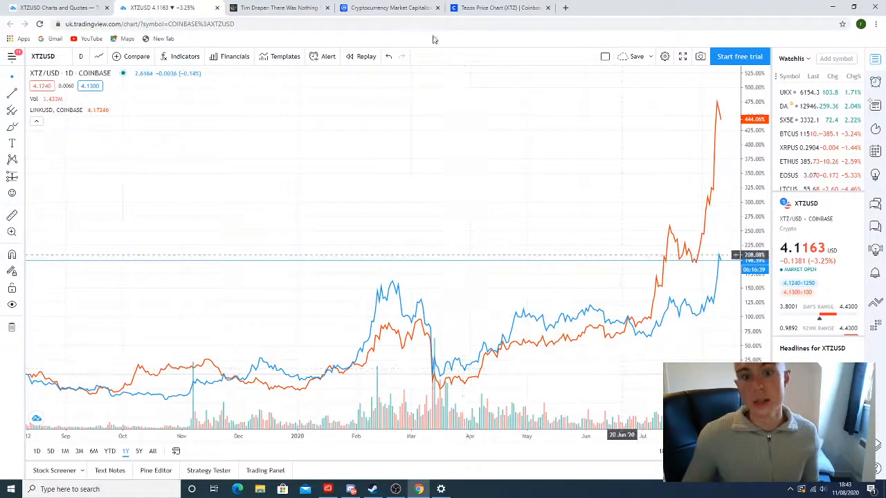
left_click(375, 7)
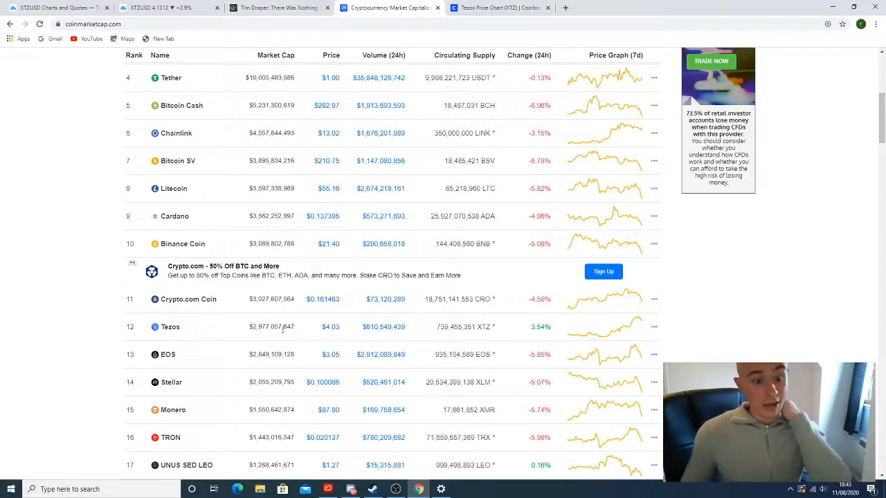
Step: Read the Tim Draper Tezos article to his statement, then return to the XTZ vs LINK chart
left_click(279, 8)
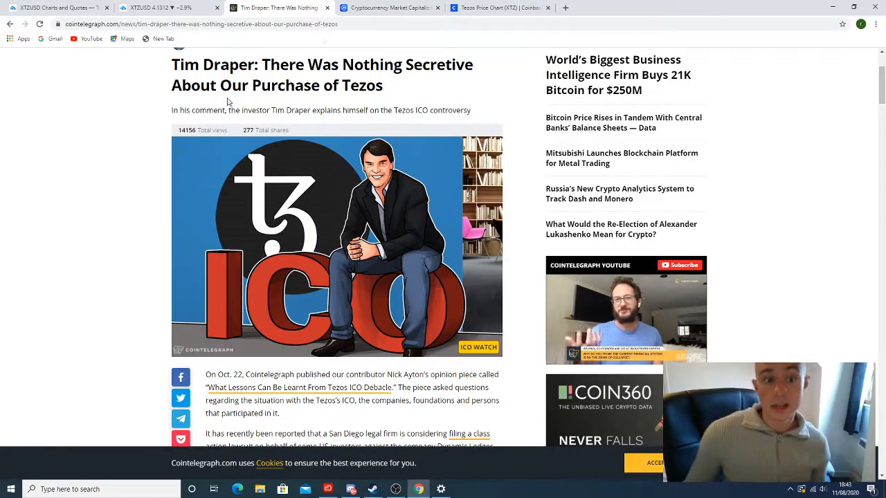
scroll(229, 102, "down", 1)
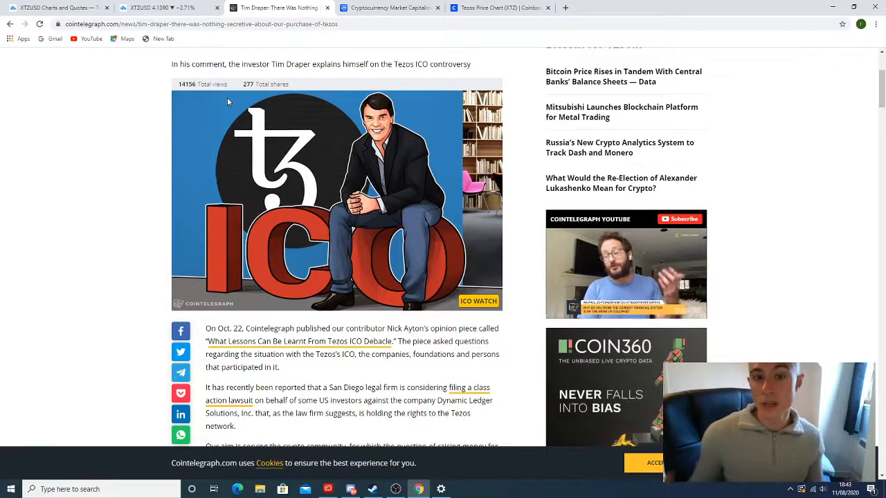
scroll(228, 98, "down", 1)
scroll(229, 139, "down", 1)
scroll(242, 194, "down", 1)
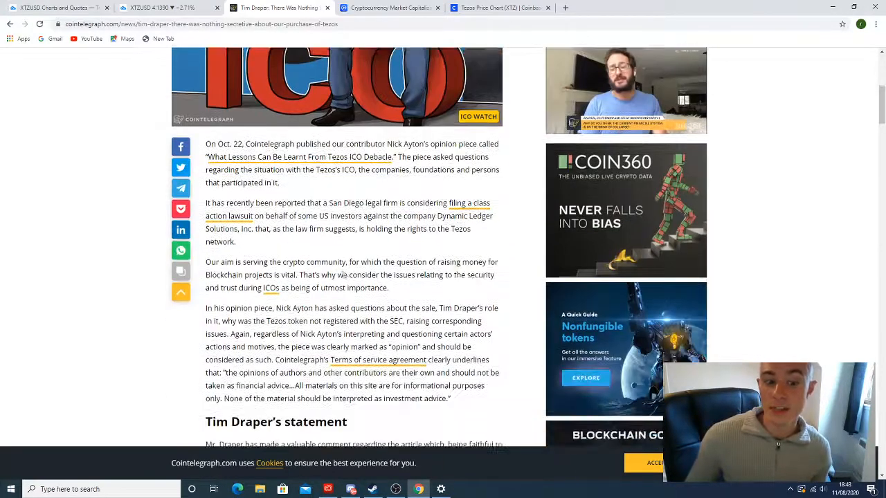
scroll(265, 237, "down", 1)
scroll(332, 322, "down", 1)
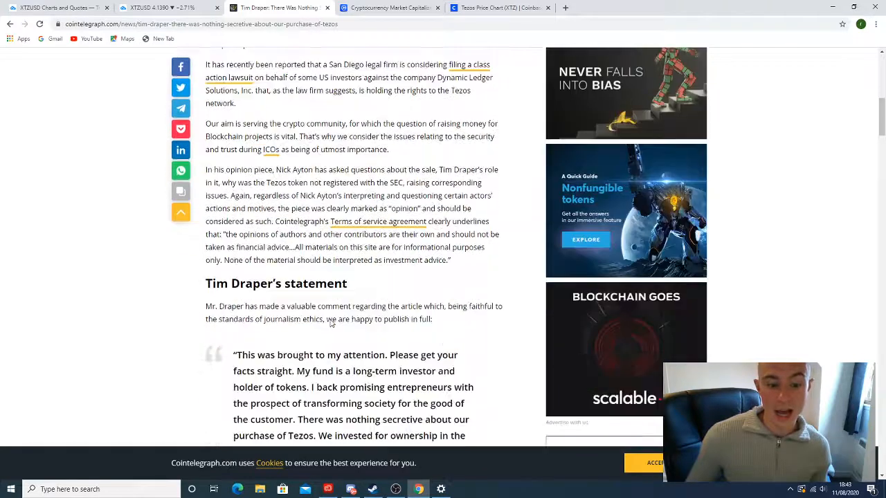
scroll(331, 320, "down", 1)
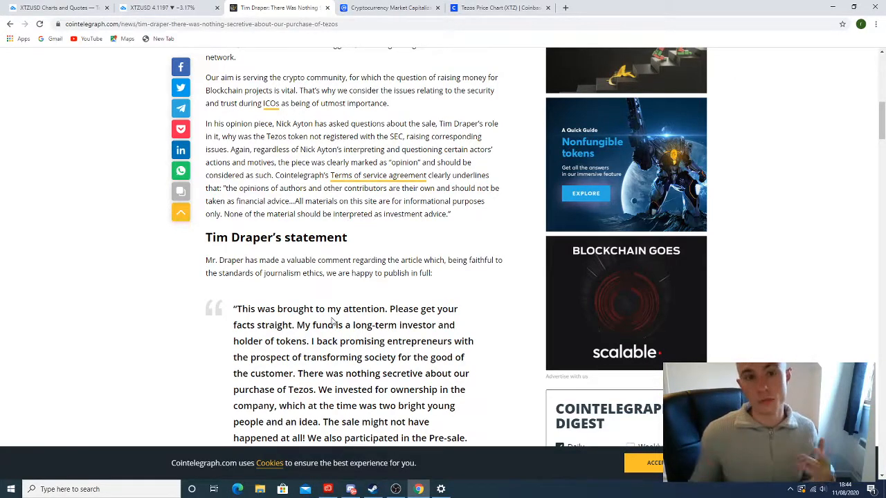
left_click(153, 7)
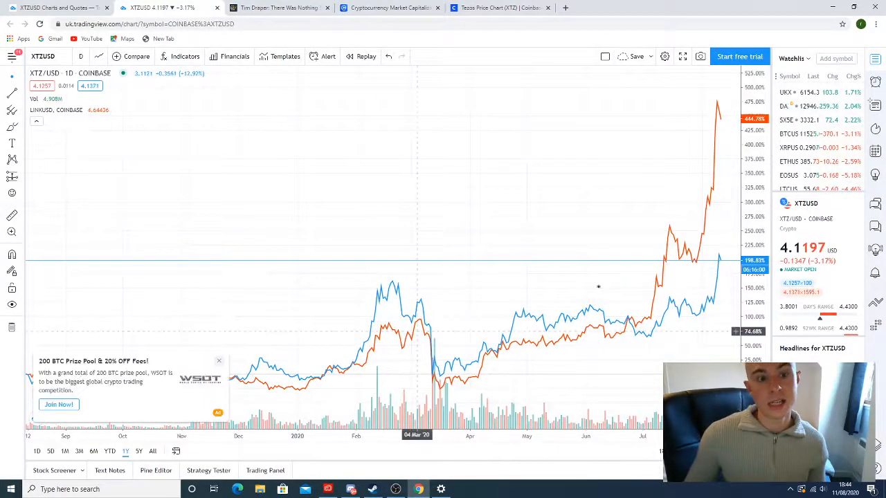
Step: Review the rankings and comparison chart, then move to the XTZUSD overview page
left_click(391, 7)
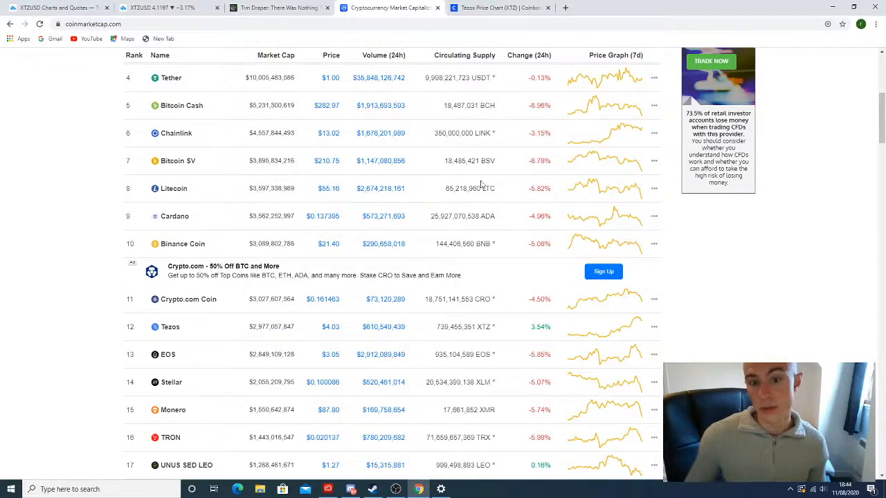
left_click(166, 7)
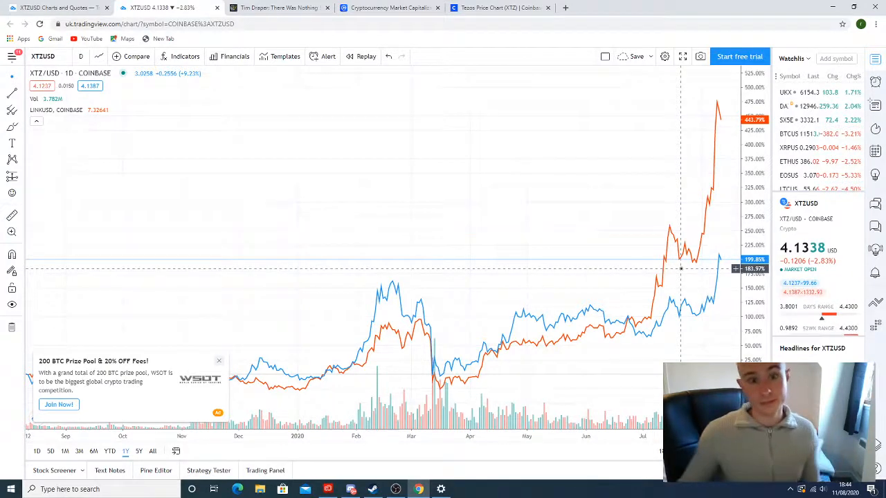
key("ctrl+shift+Tab")
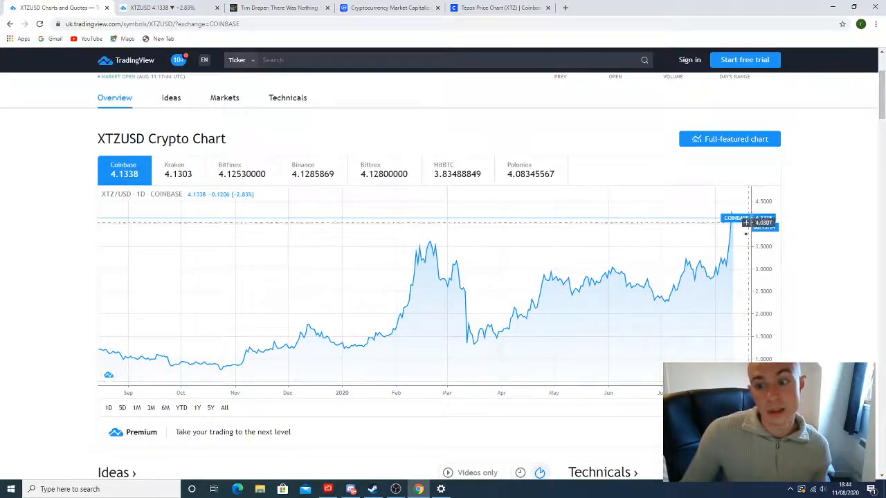
Step: Revisit the article and rankings around Tezos at rank 12, ending on the XTZ vs LINK chart
left_click(166, 8)
left_click(275, 8)
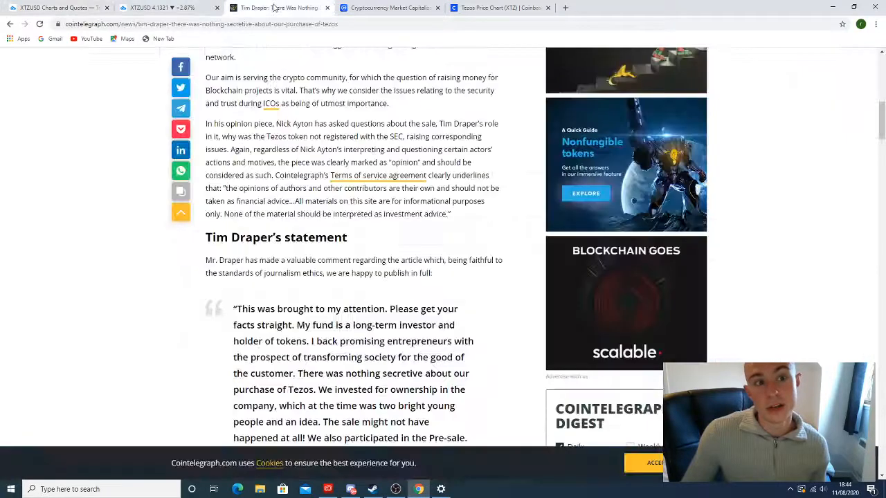
left_click(398, 7)
scroll(513, 155, "up", 1)
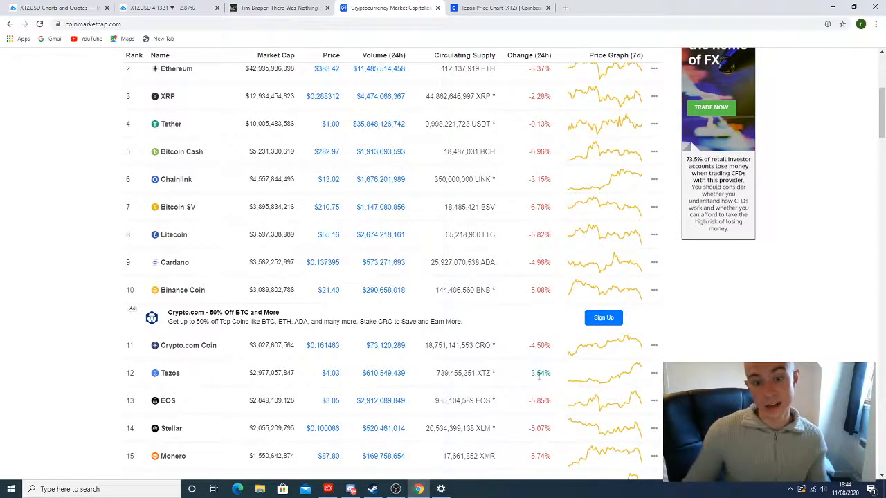
scroll(504, 194, "up", 2)
scroll(504, 193, "down", 3)
scroll(504, 194, "down", 2)
scroll(503, 196, "down", 2)
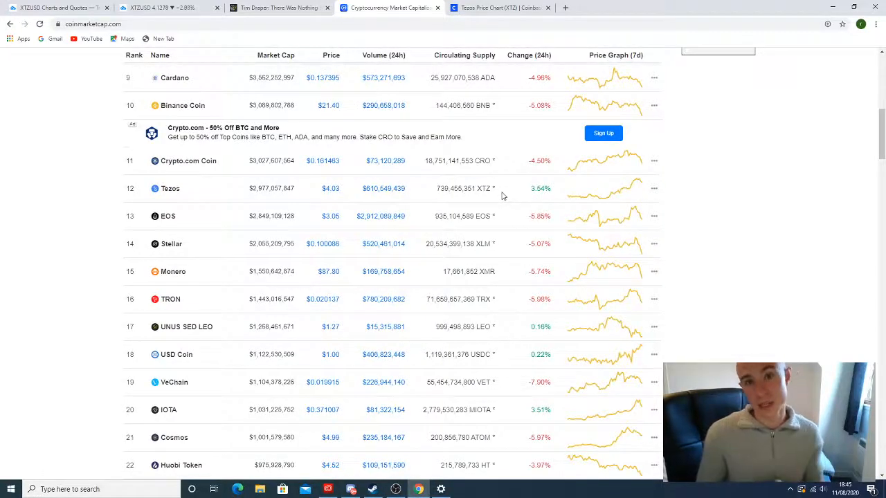
left_click(185, 7)
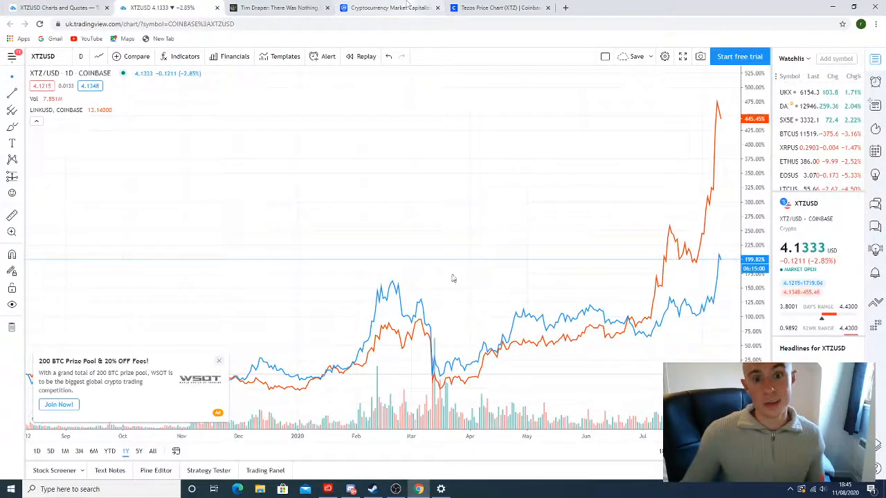